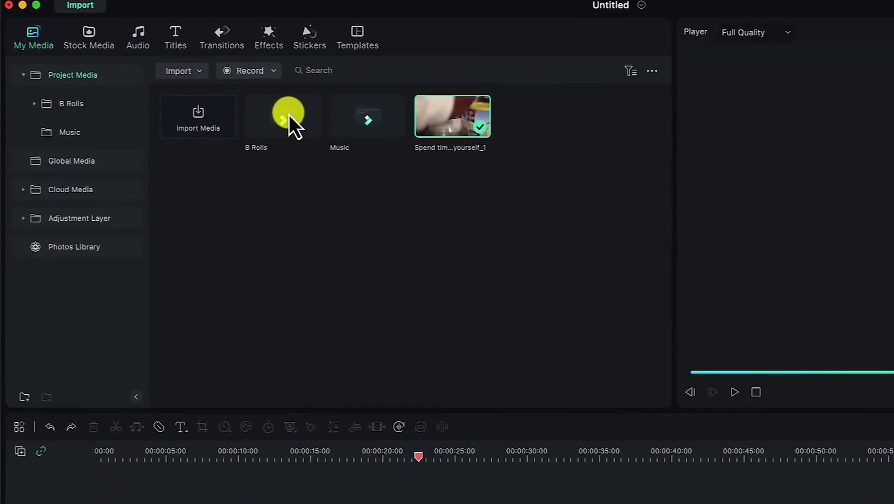
Open the B Rolls folder and then its Images subfolder in My Media
left_click_drag(288, 113, 283, 164)
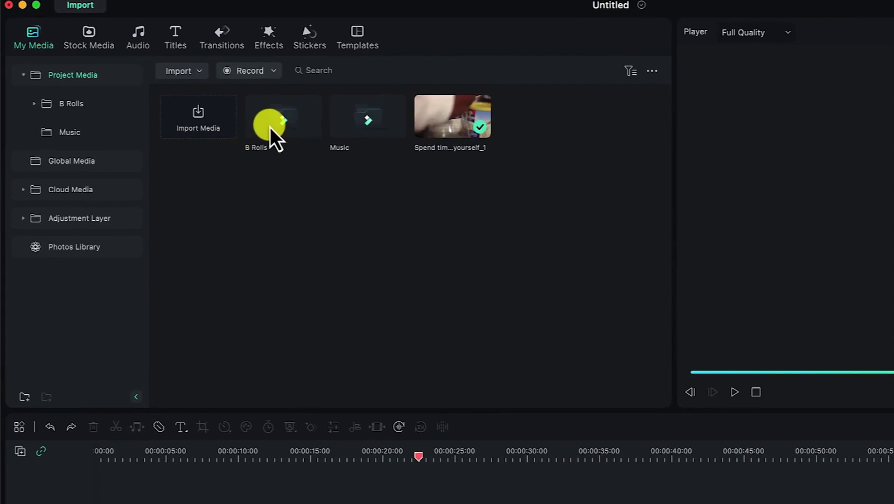
double_click(275, 113)
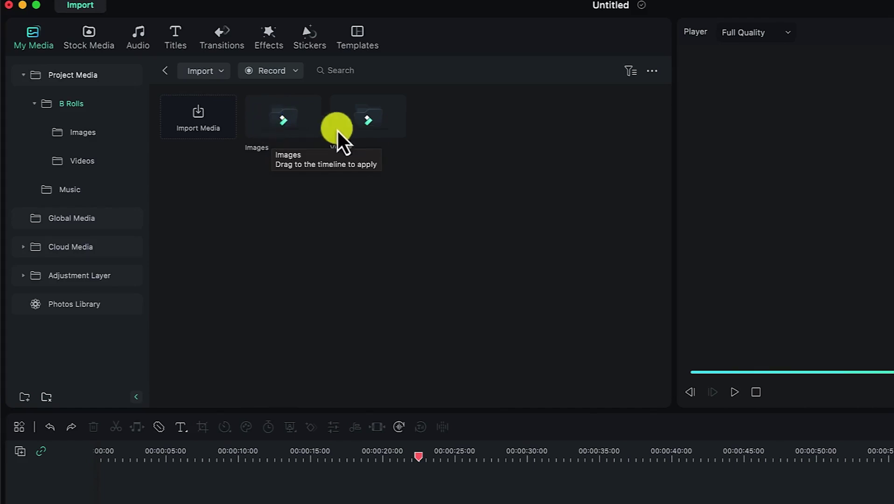
double_click(272, 127)
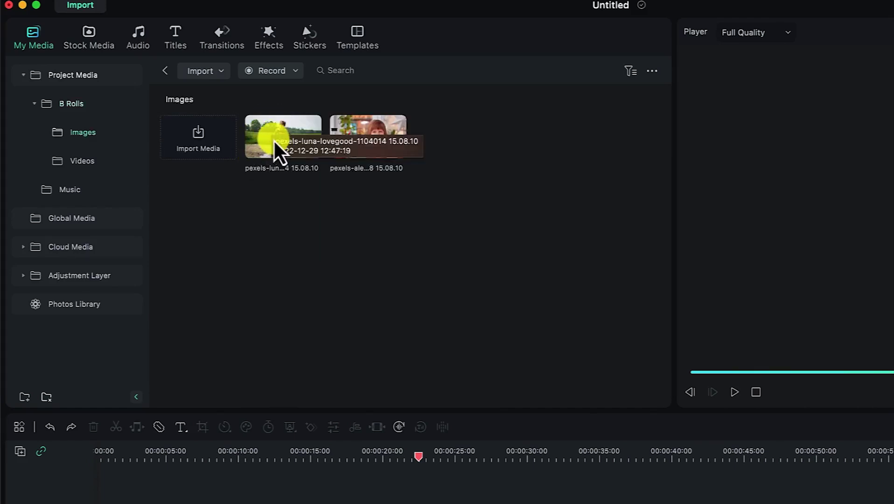
Place the boy-in-a-puddle image (pexels-luna) on track 2 near the start and check its timing
left_click(276, 143)
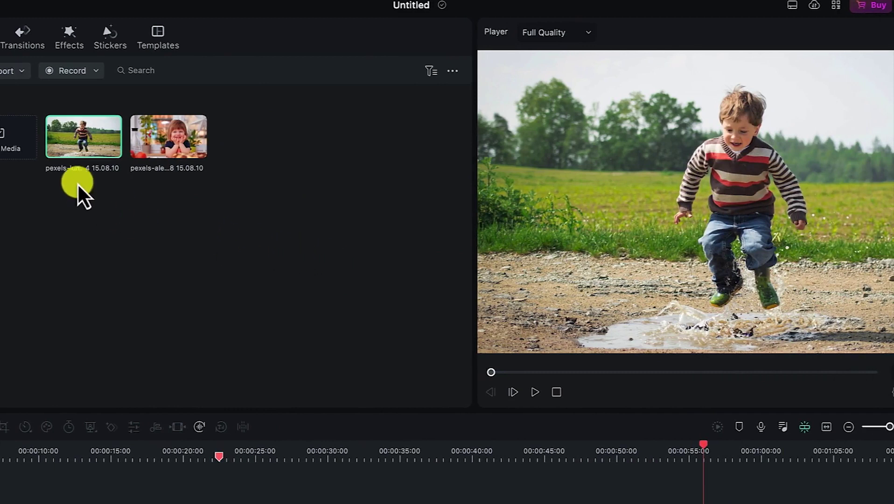
left_click_drag(81, 142, 28, 485)
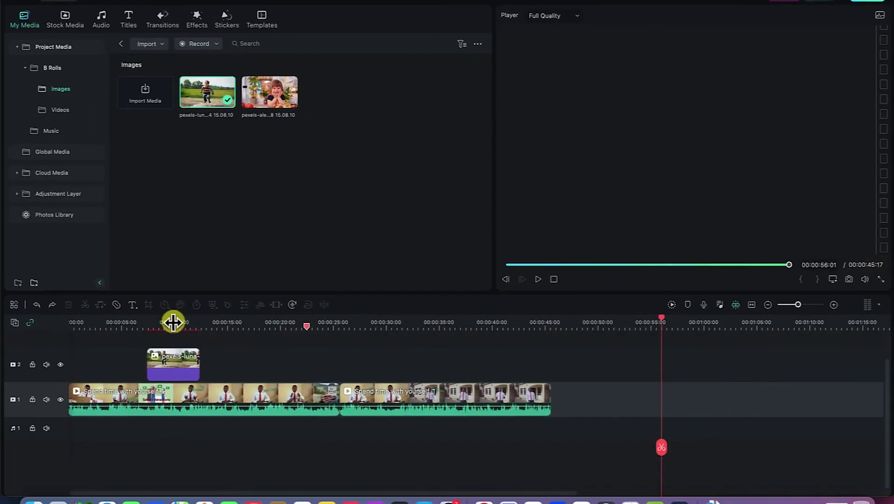
left_click(173, 322)
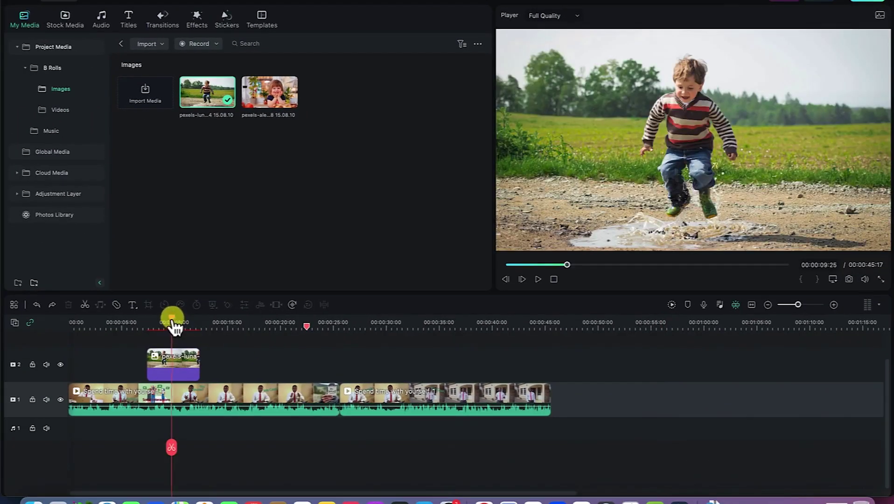
left_click_drag(173, 322, 205, 323)
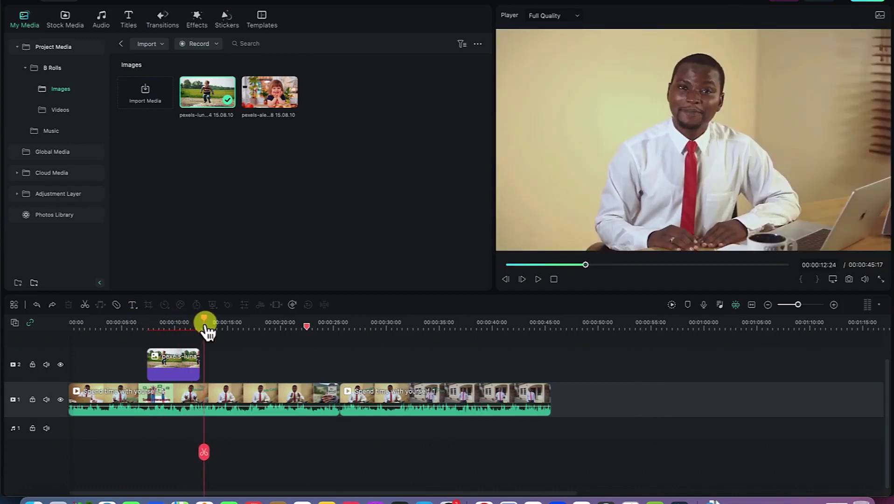
left_click(176, 365)
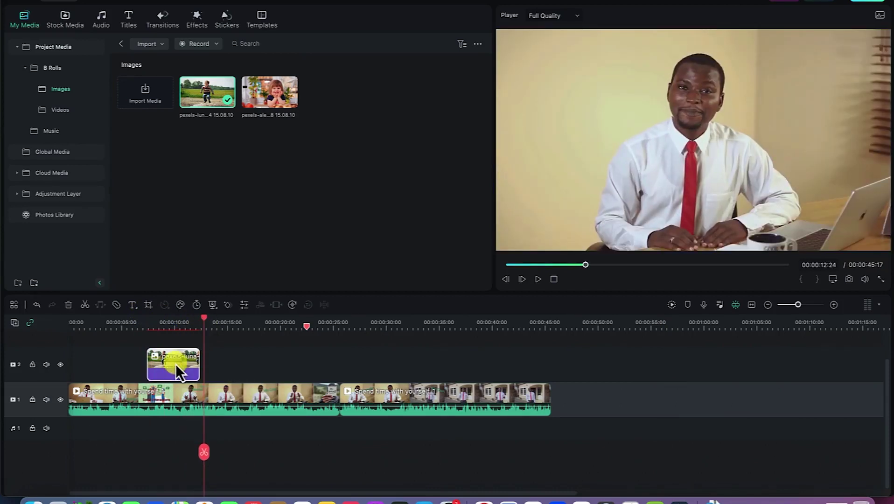
Move the boy image clip to start at about 13 s and stretch it to end near 25 s
left_click(752, 306)
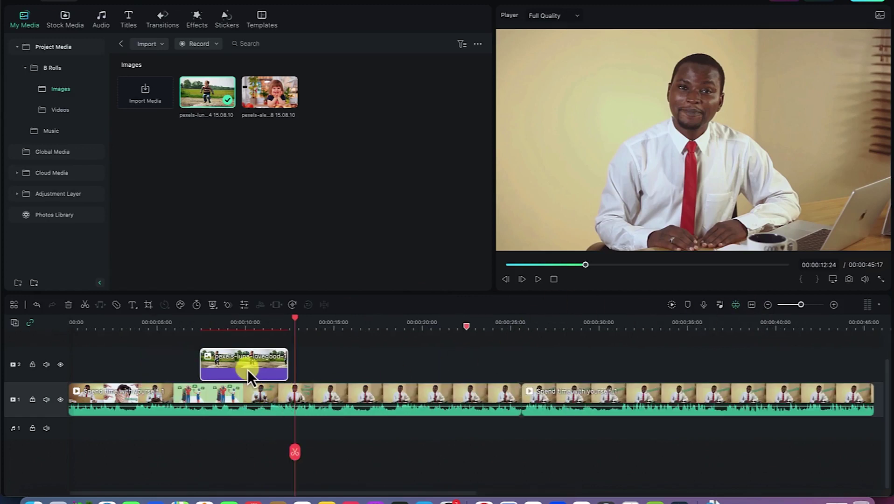
left_click_drag(247, 369, 356, 377)
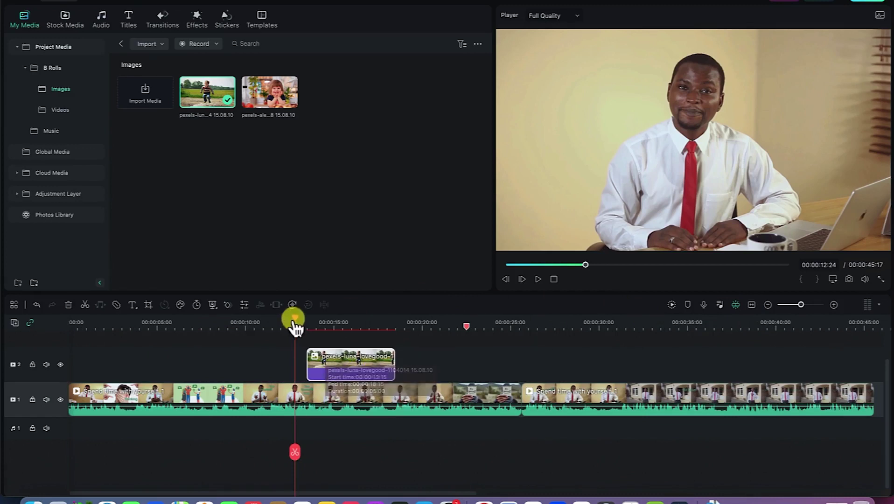
left_click_drag(394, 364, 520, 362)
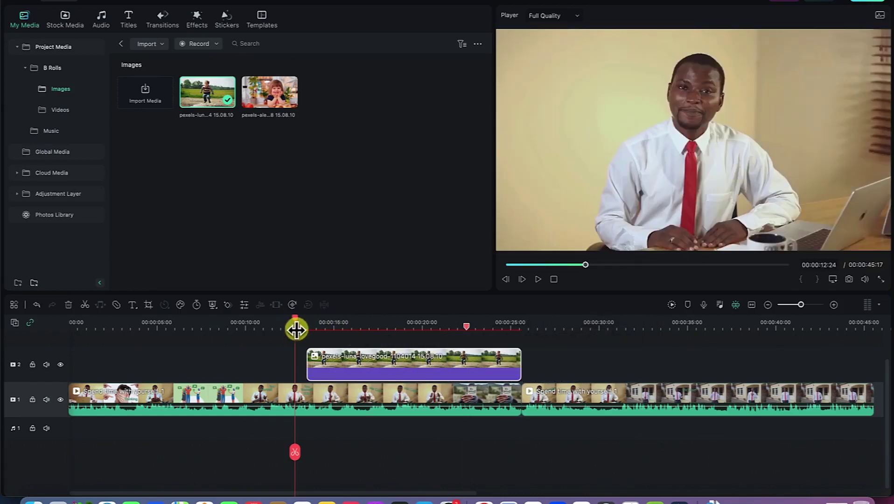
left_click_drag(296, 319, 405, 324)
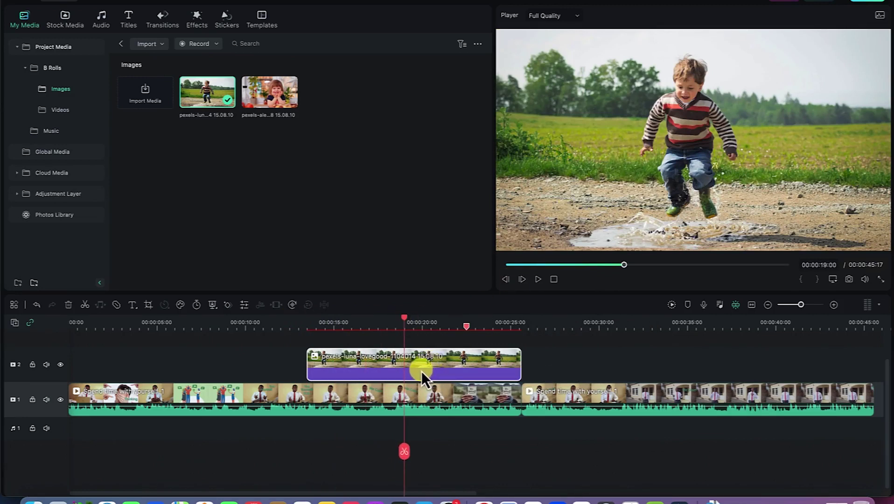
Set the boy image's transform to 150% scale and position X -22, Y -125
left_click(241, 306)
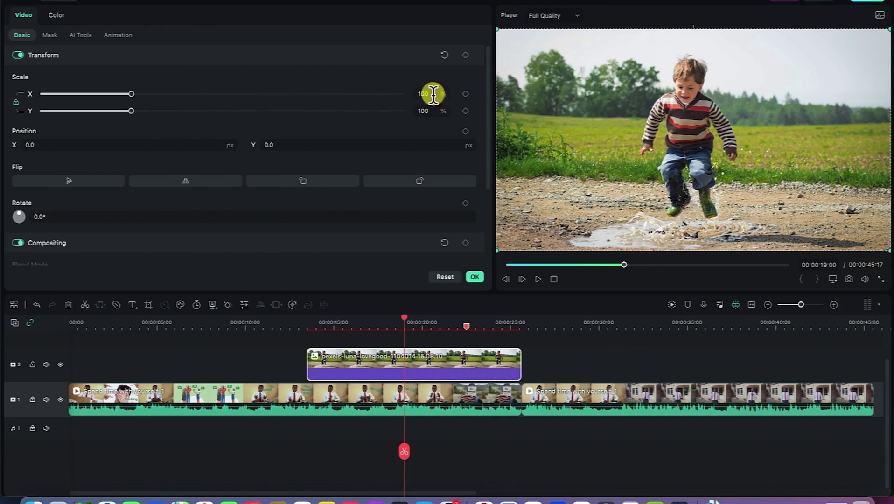
left_click_drag(426, 92, 439, 96)
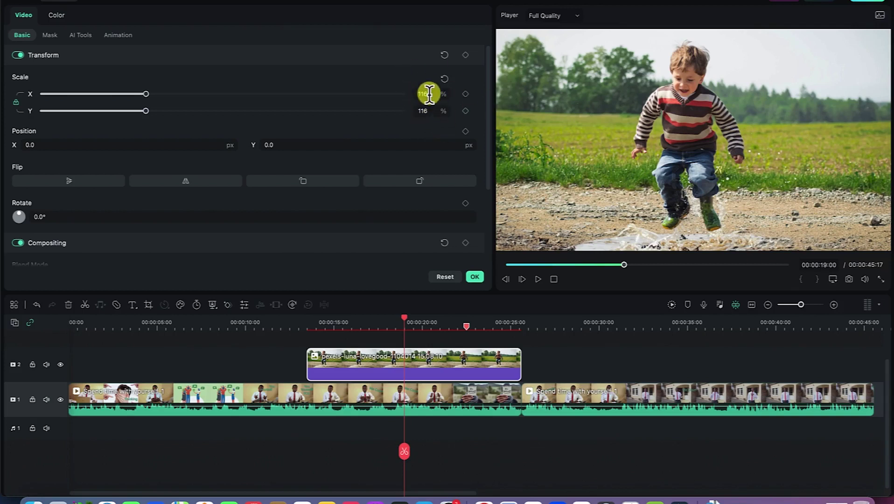
left_click_drag(427, 92, 450, 95)
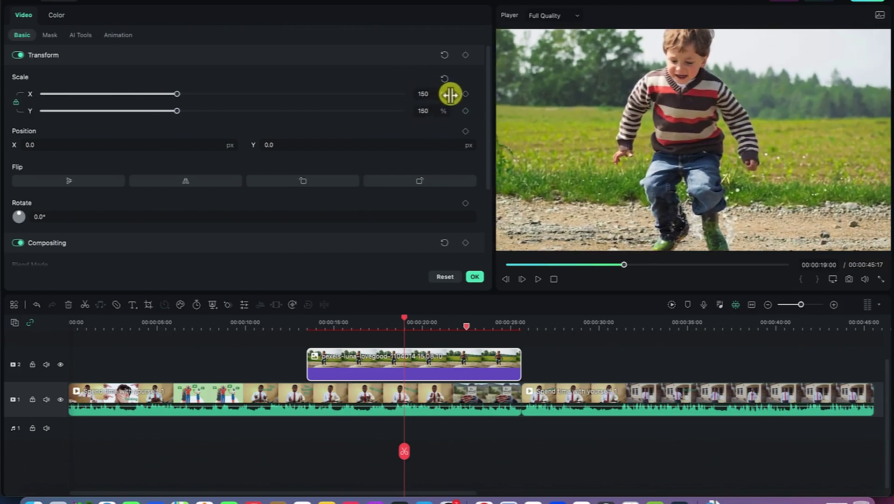
mouse_move(100, 144)
left_mouse_down()
mouse_move(211, 125)
mouse_move(89, 150)
left_mouse_up()
left_click_drag(286, 141, 231, 136)
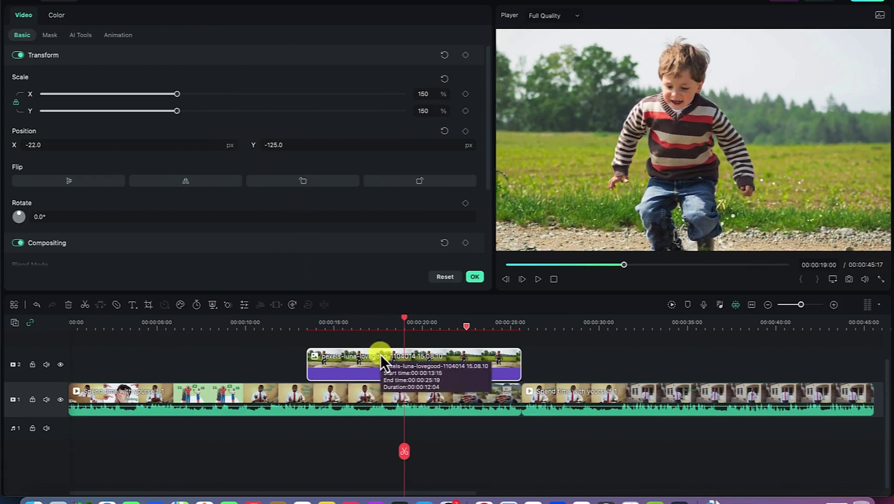
left_click(477, 277)
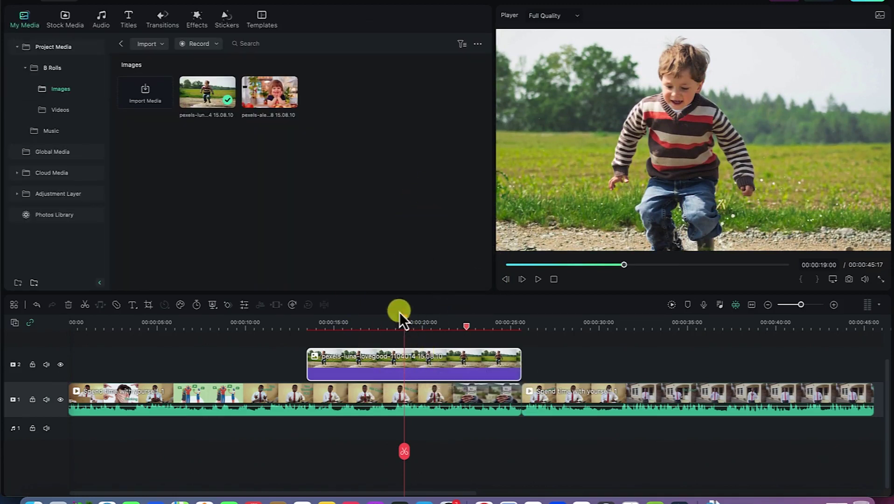
Add the smiling-girl image (pexels-alexander) to track 2 at about 33 s, trimmed to end near 37 s
left_click_drag(275, 105, 652, 363)
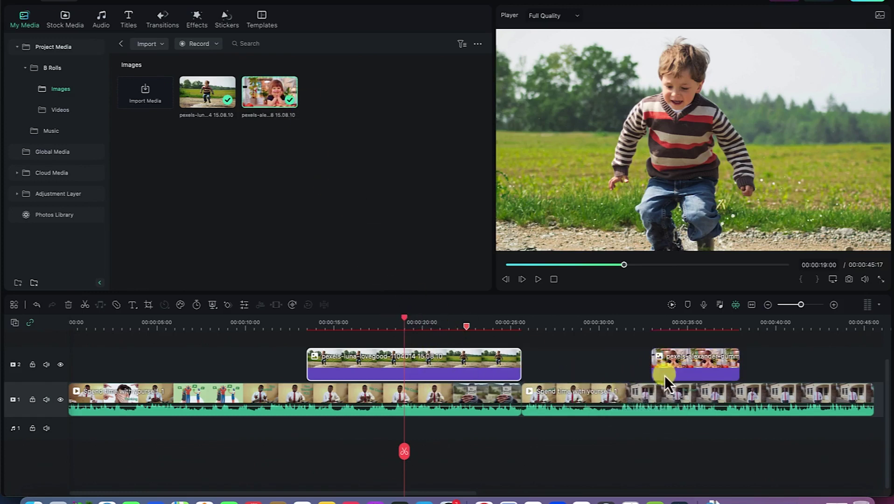
left_click_drag(653, 364, 674, 361)
left_click_drag(406, 321, 743, 331)
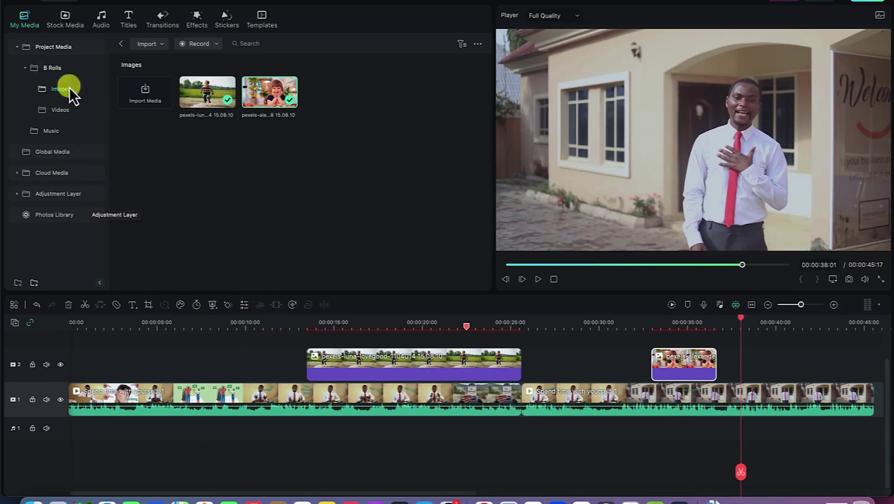
Place the girls-in-a-field video (production_ID_4982413) from B Rolls > Videos on track 2 near the start
left_click(121, 44)
left_click(261, 100)
double_click(261, 95)
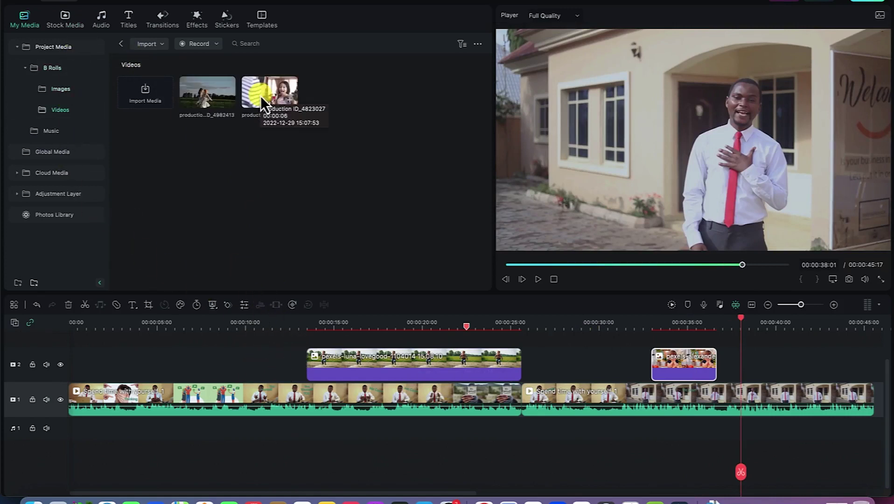
left_click_drag(208, 100, 115, 353)
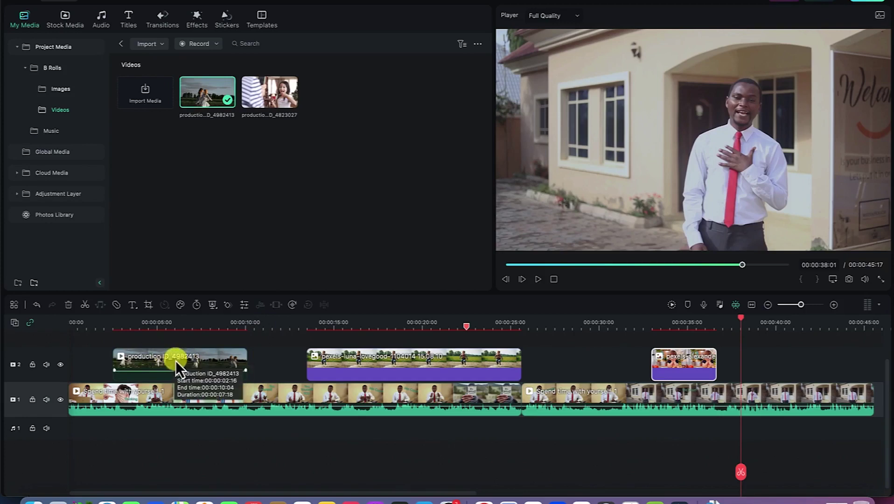
left_click(171, 325)
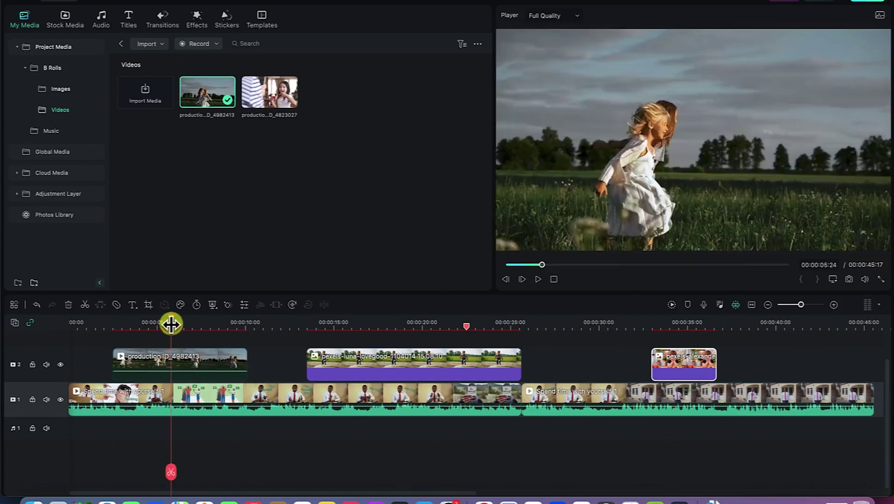
mouse_move(171, 325)
left_mouse_down()
mouse_move(115, 322)
mouse_move(163, 322)
left_mouse_up()
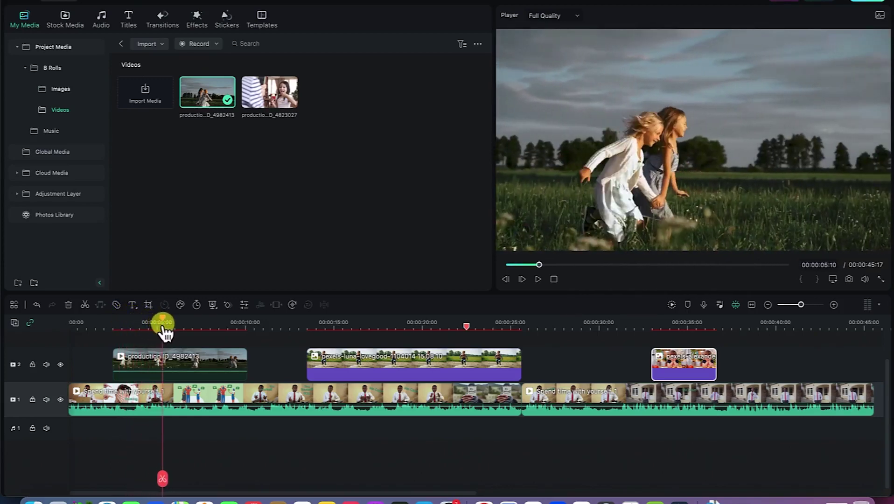
Split the girls clip at about 5 s and 8 s into three pieces
left_click(158, 362)
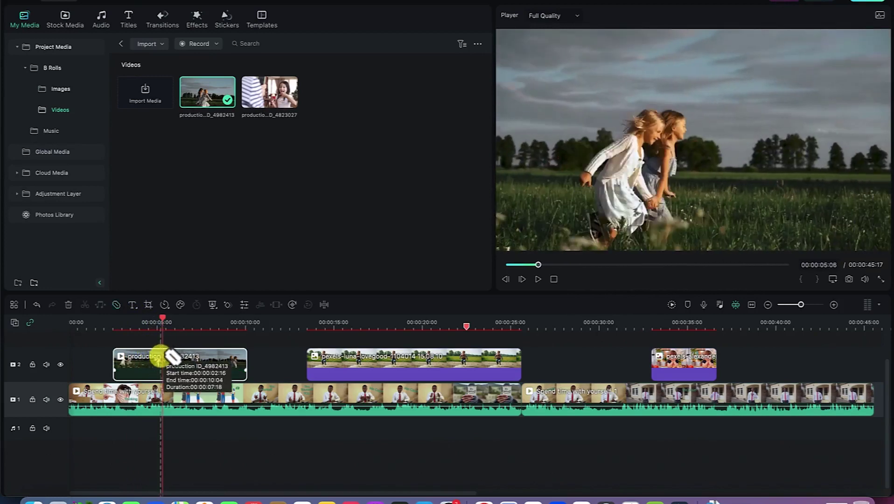
left_click(162, 357)
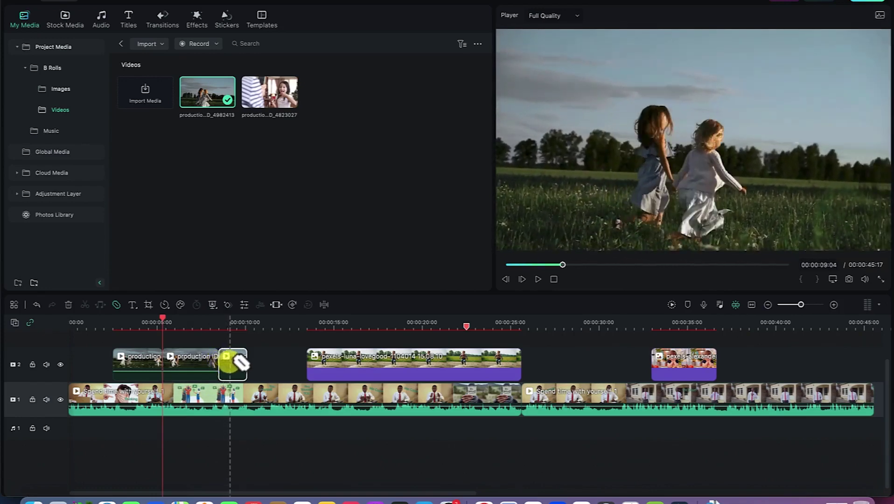
left_click(219, 362)
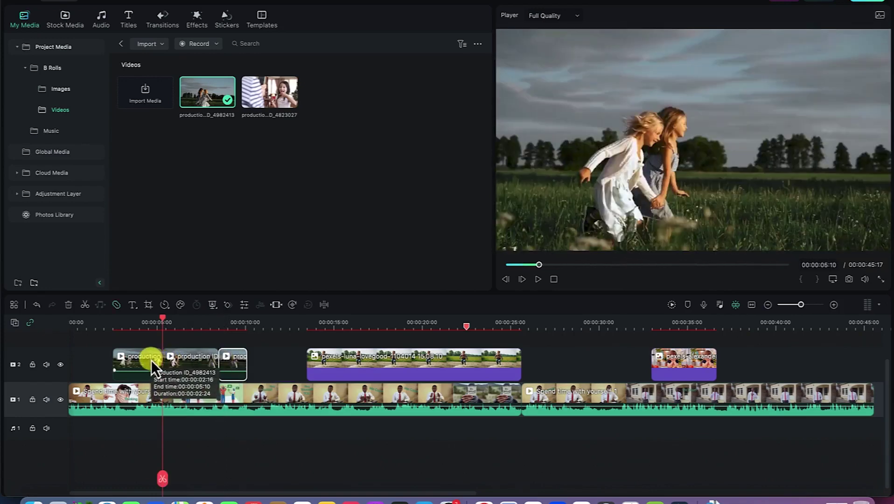
left_click(151, 360)
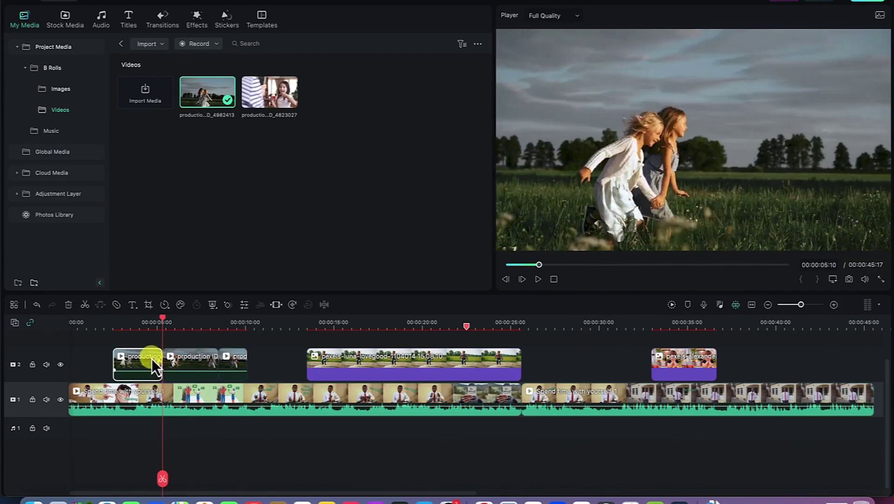
Delete the first and last girls pieces, keeping the middle piece at about 5–8 s
key("Delete")
left_click(239, 358)
key("Delete")
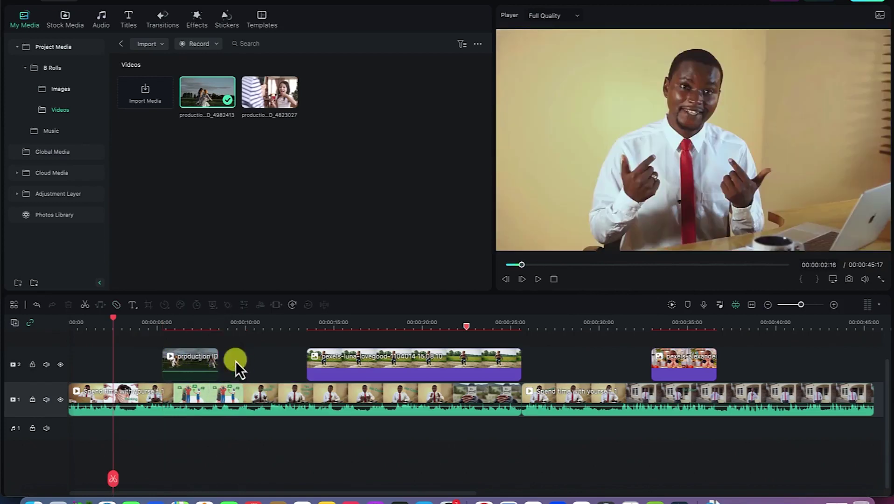
mouse_move(220, 321)
left_mouse_down()
mouse_move(154, 319)
mouse_move(231, 324)
mouse_move(202, 322)
left_mouse_up()
left_click(192, 363)
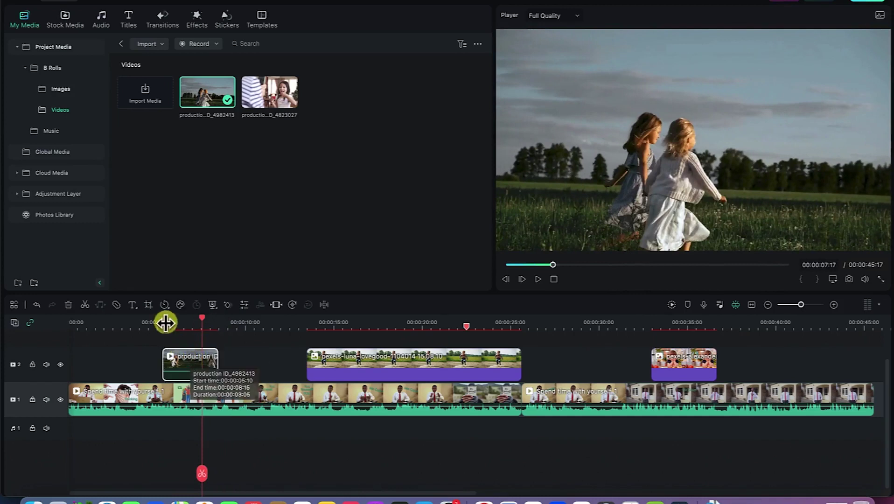
left_click(247, 307)
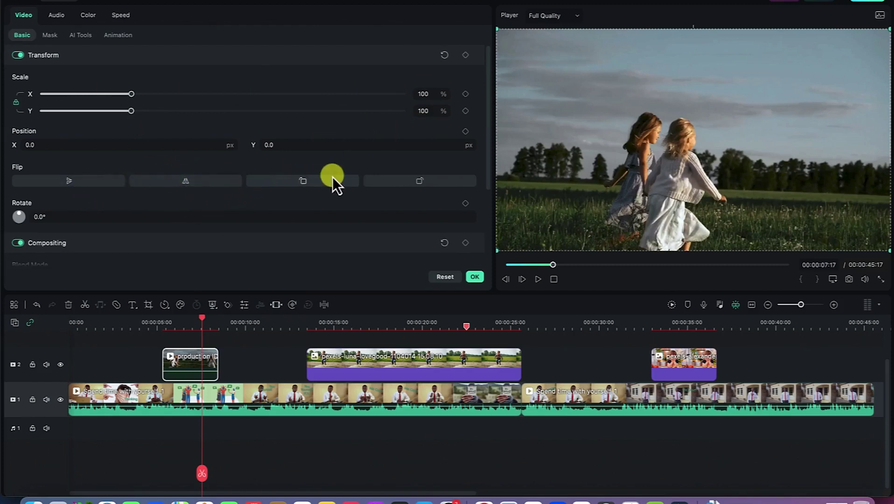
scroll(345, 211, "down", 1)
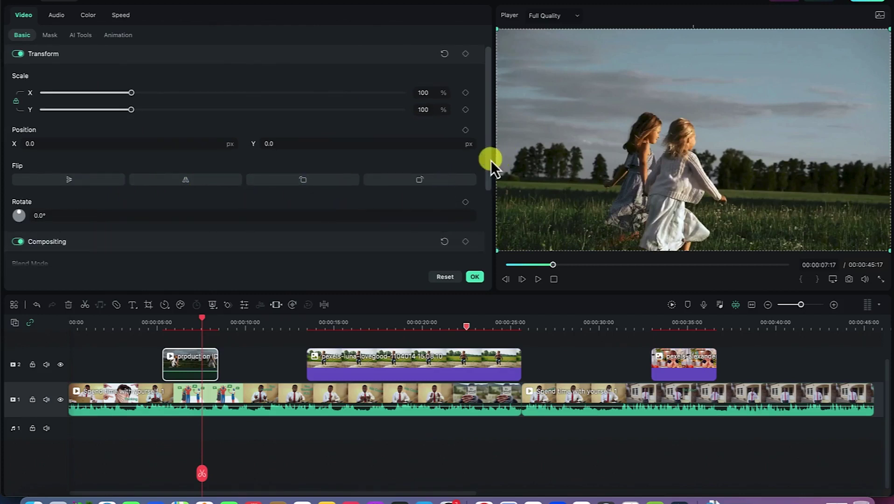
left_click_drag(491, 160, 487, 237)
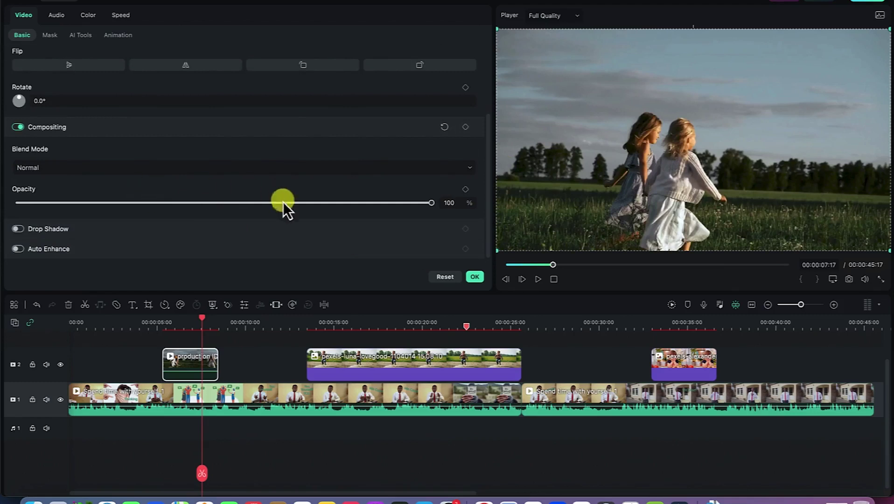
left_click_drag(486, 177, 518, 95)
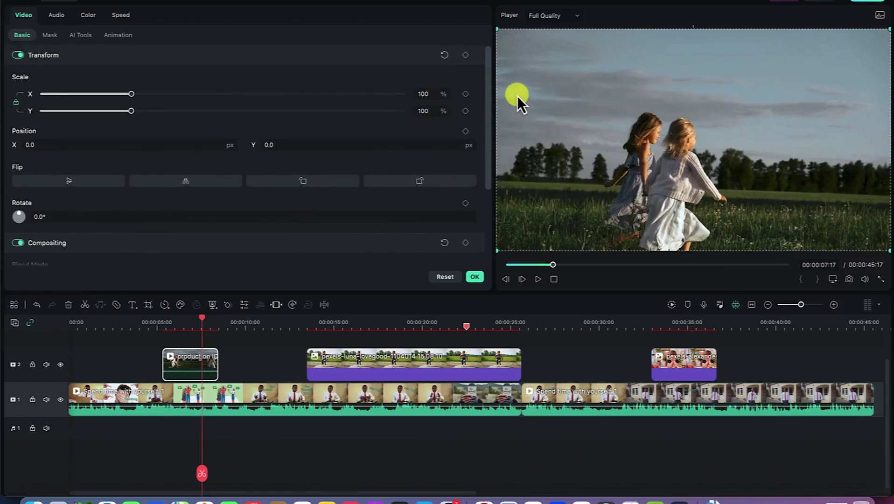
left_click(257, 359)
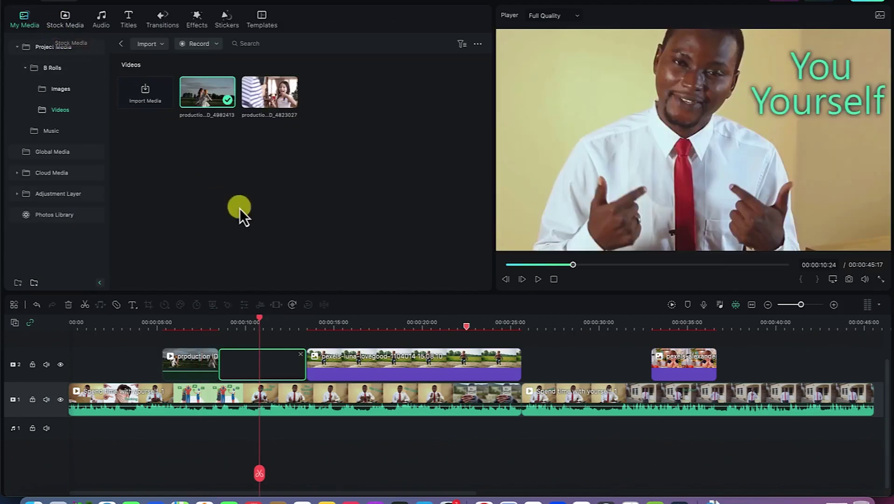
Place the cupcake-girl video (production_ID_4823027) on track 2, ending within the main video
left_click_drag(273, 98, 775, 360)
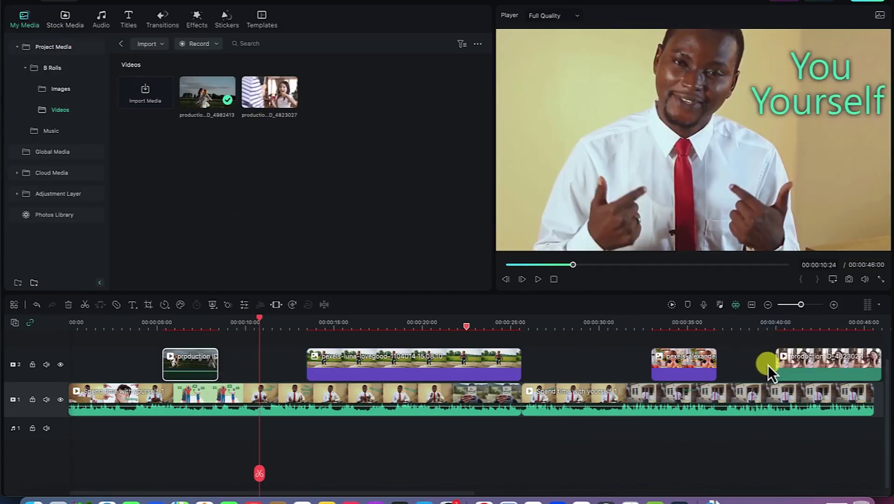
left_click_drag(844, 364, 810, 370)
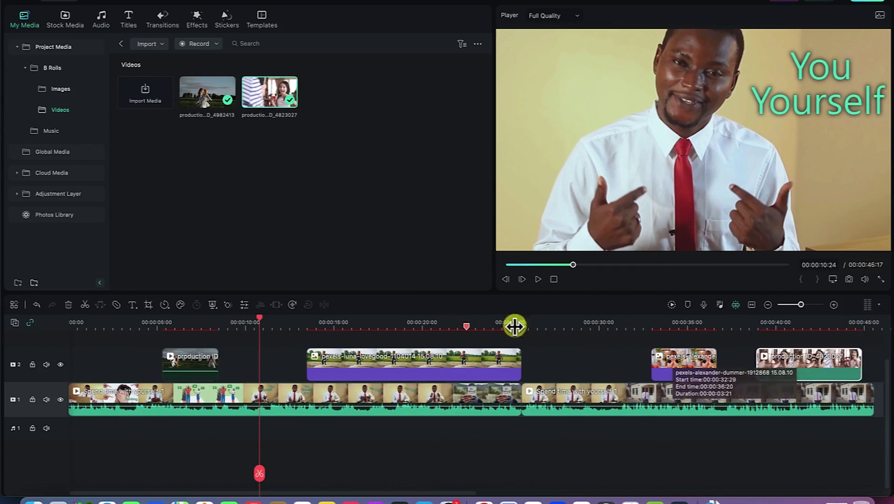
left_click(818, 330)
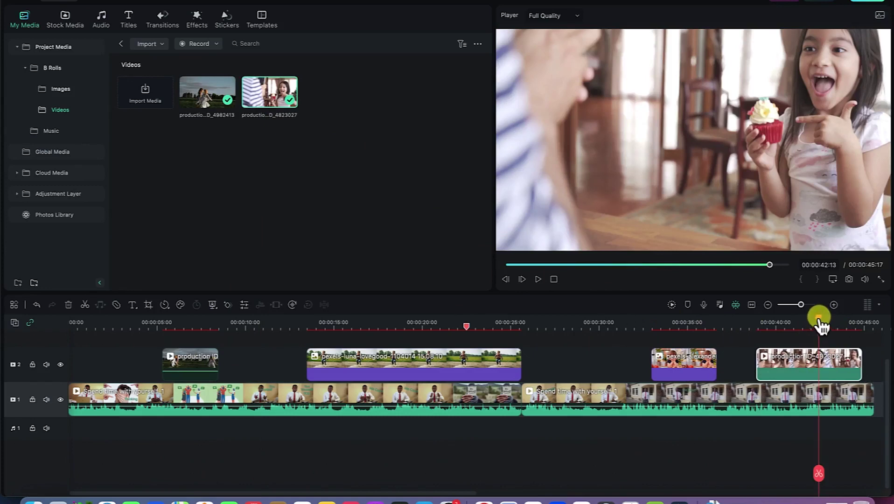
mouse_move(819, 325)
left_mouse_down()
mouse_move(797, 322)
mouse_move(816, 331)
mouse_move(808, 323)
left_mouse_up()
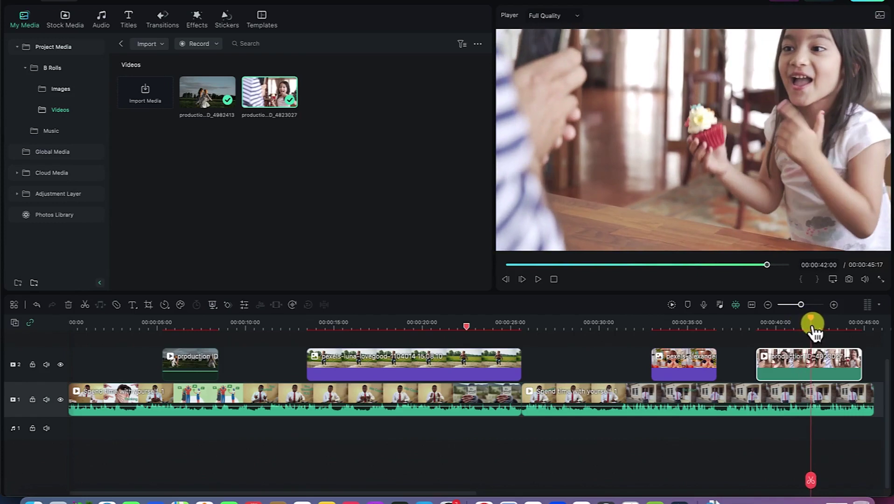
left_click(820, 364)
Split the cupcake clip and delete the extra pieces, leaving a short piece near 38–40 s
left_click(810, 364)
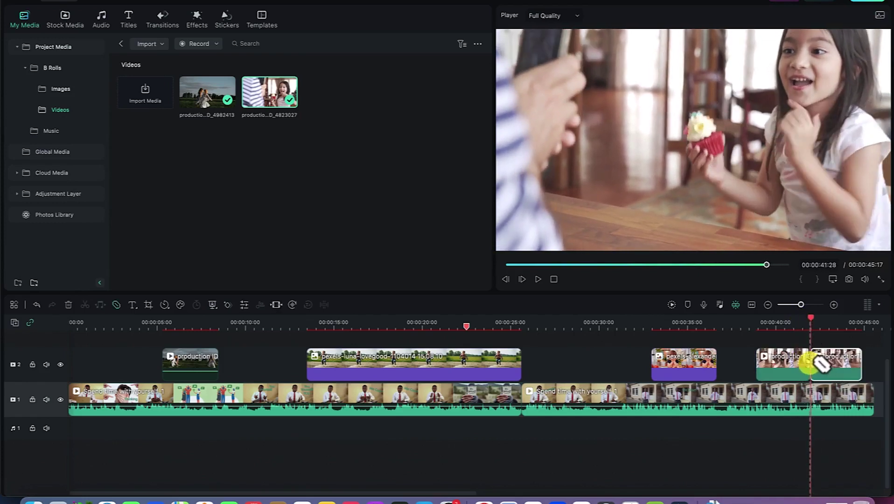
left_click(846, 356)
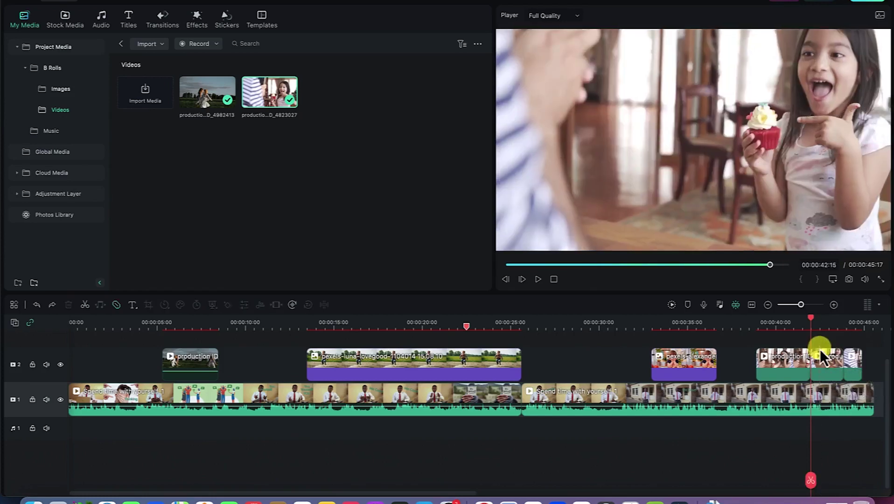
key("Delete")
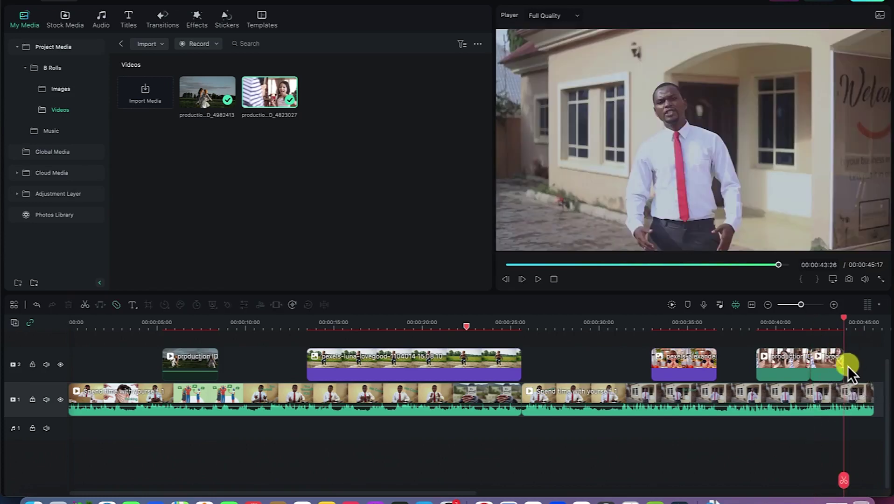
left_click(785, 369)
key("shift+Delete")
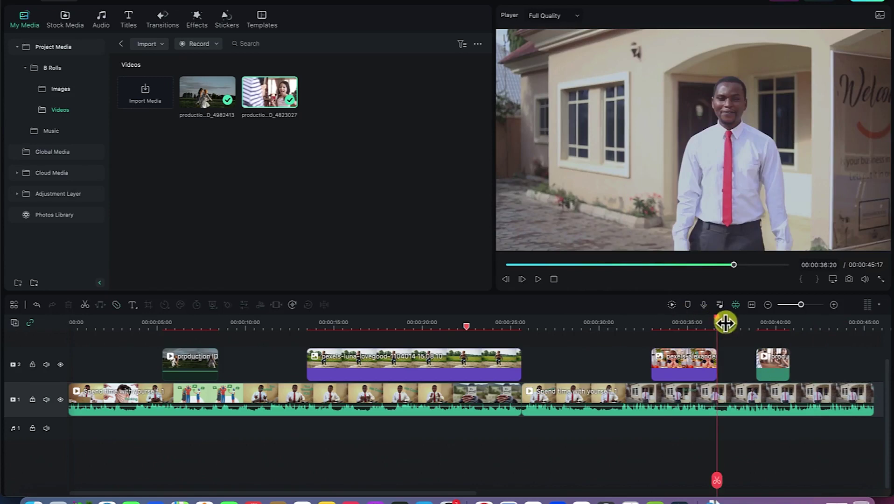
left_click_drag(720, 327, 757, 332)
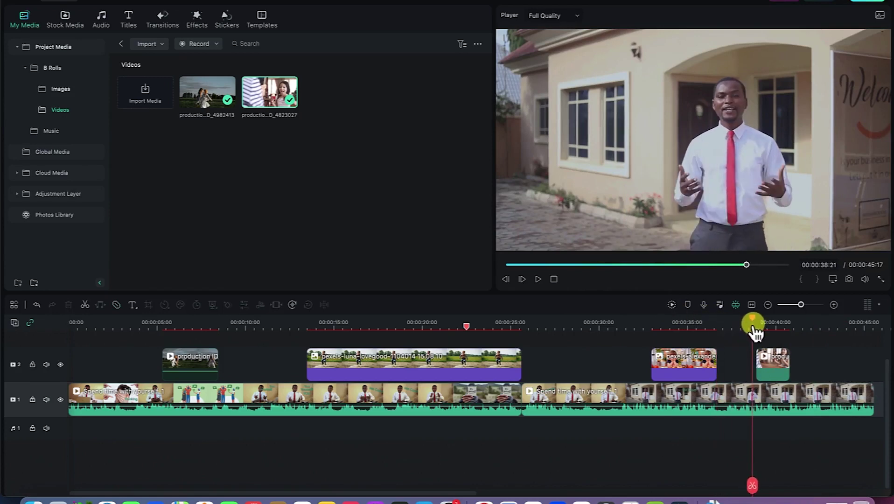
key("space")
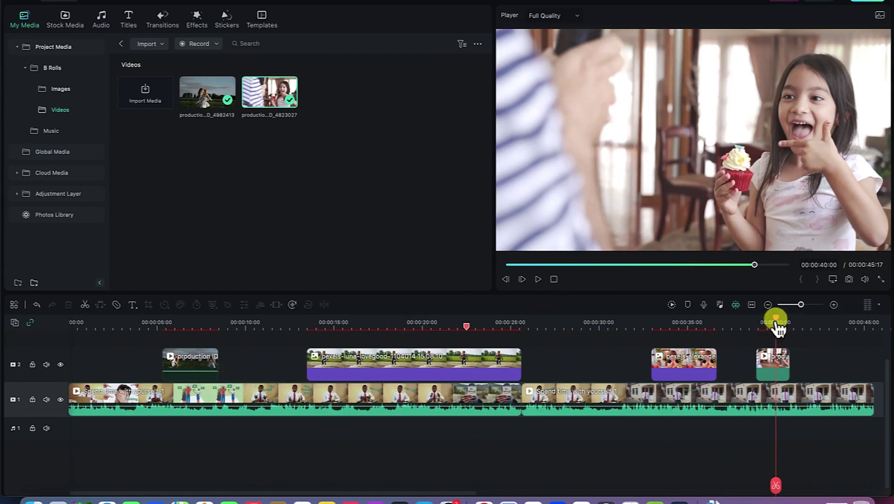
left_click_drag(777, 327, 334, 385)
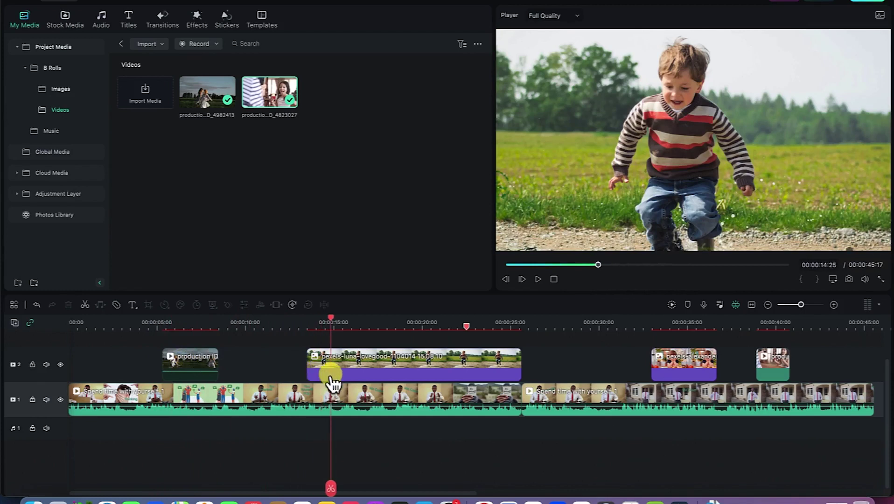
left_click_drag(334, 384, 339, 384)
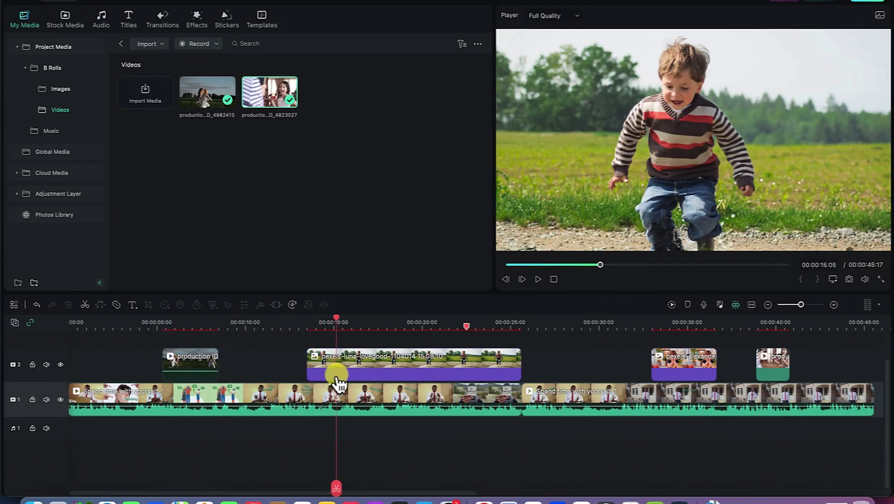